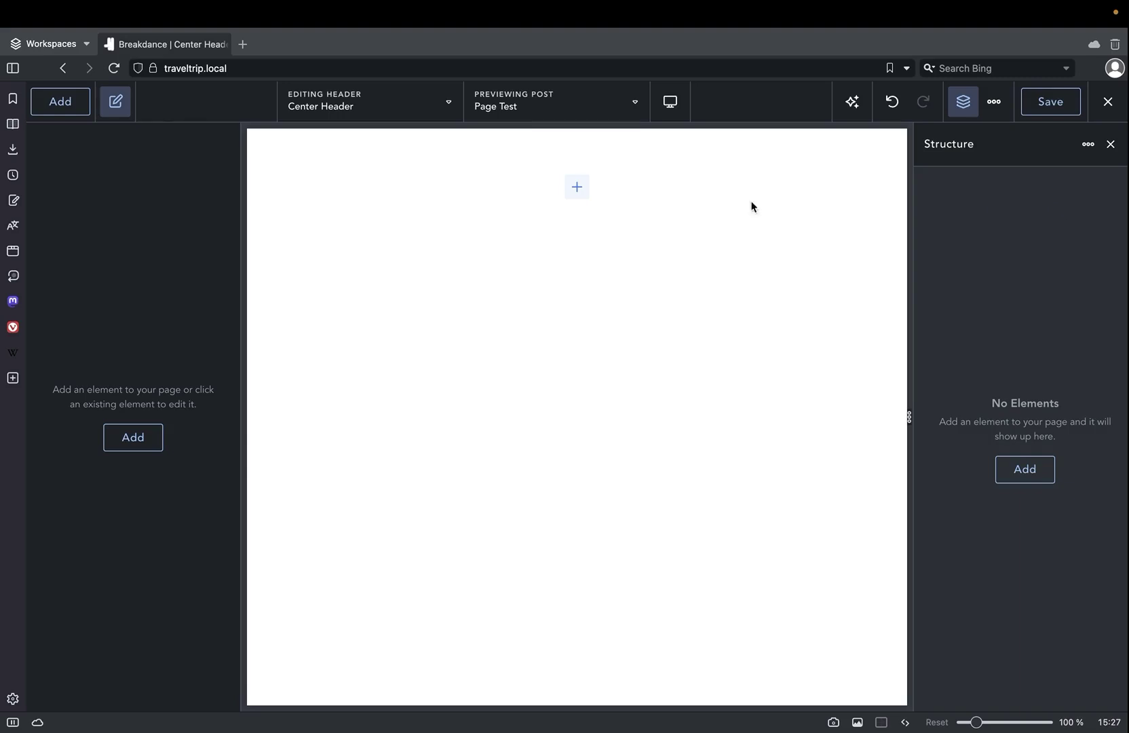
# Browse the Samba design set's header designs and add the centered-logo header to the page.
pyautogui.click(72, 115)
pyautogui.click(171, 179)
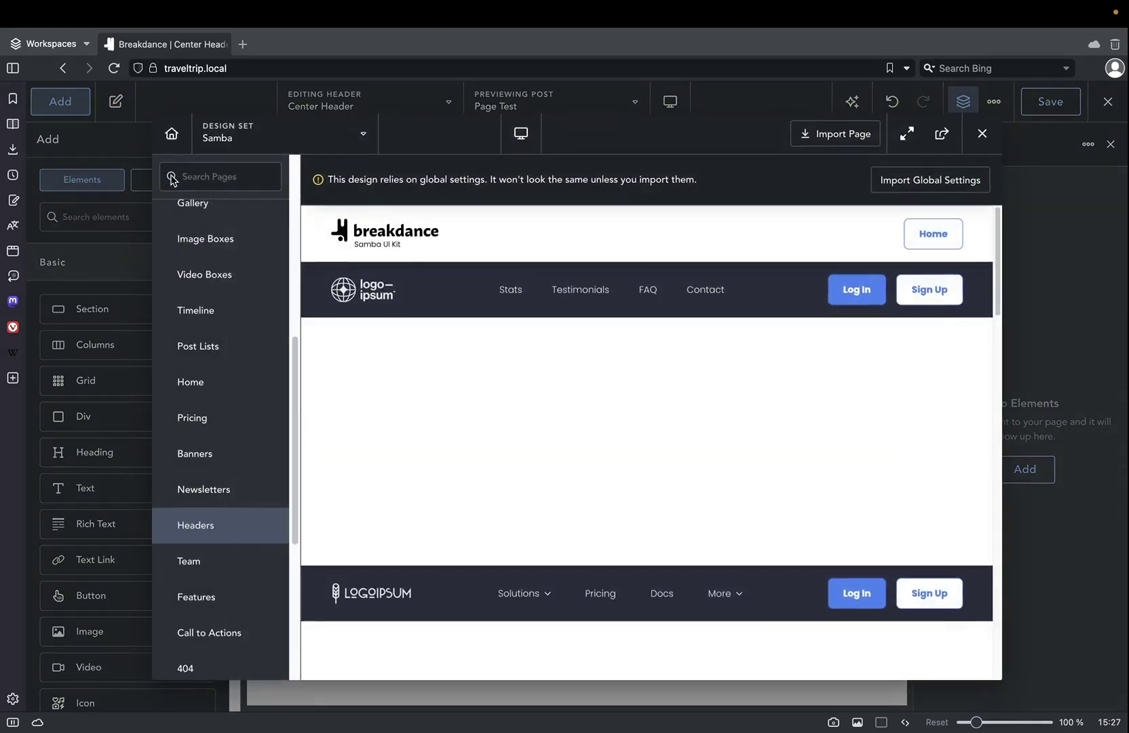
pyautogui.click(267, 144)
pyautogui.click(252, 255)
pyautogui.scroll(-15, 521, 447)
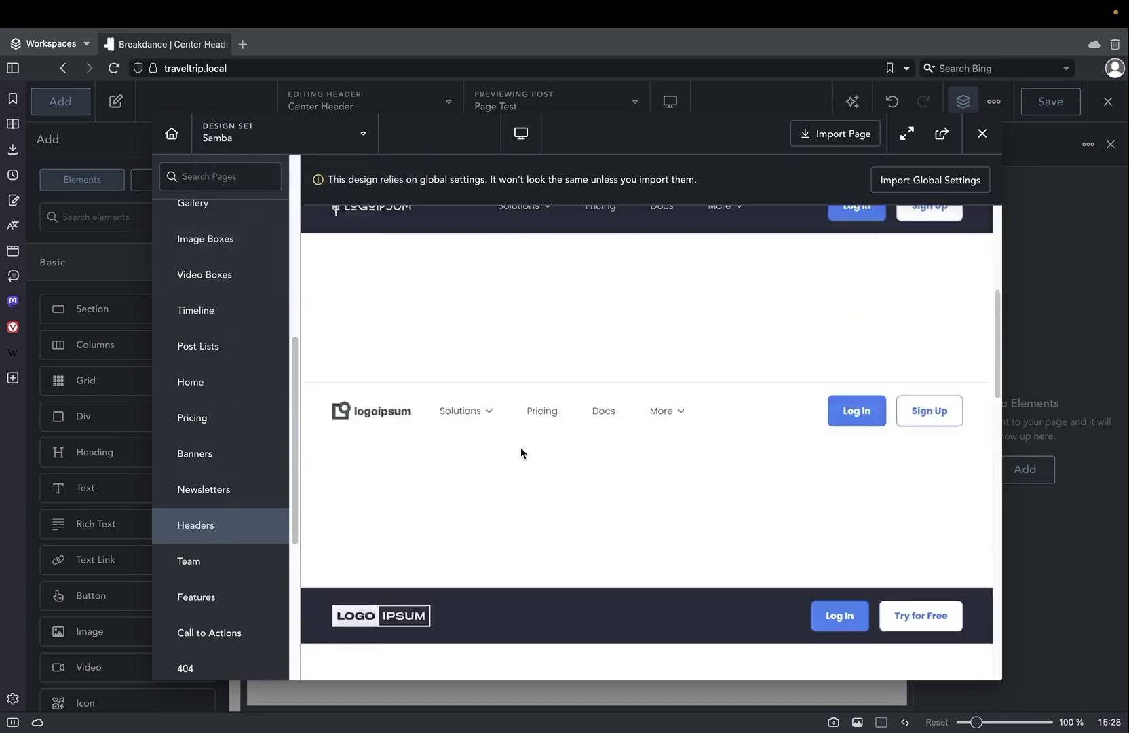
pyautogui.moveTo(685, 361)
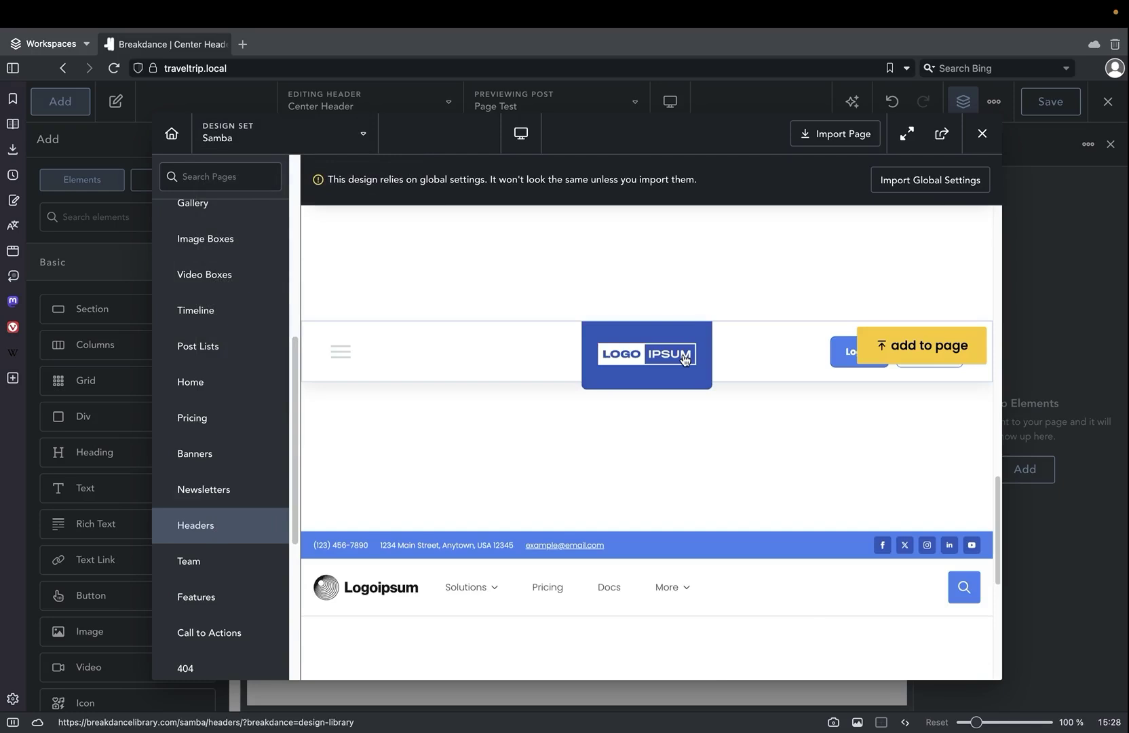
pyautogui.click(871, 344)
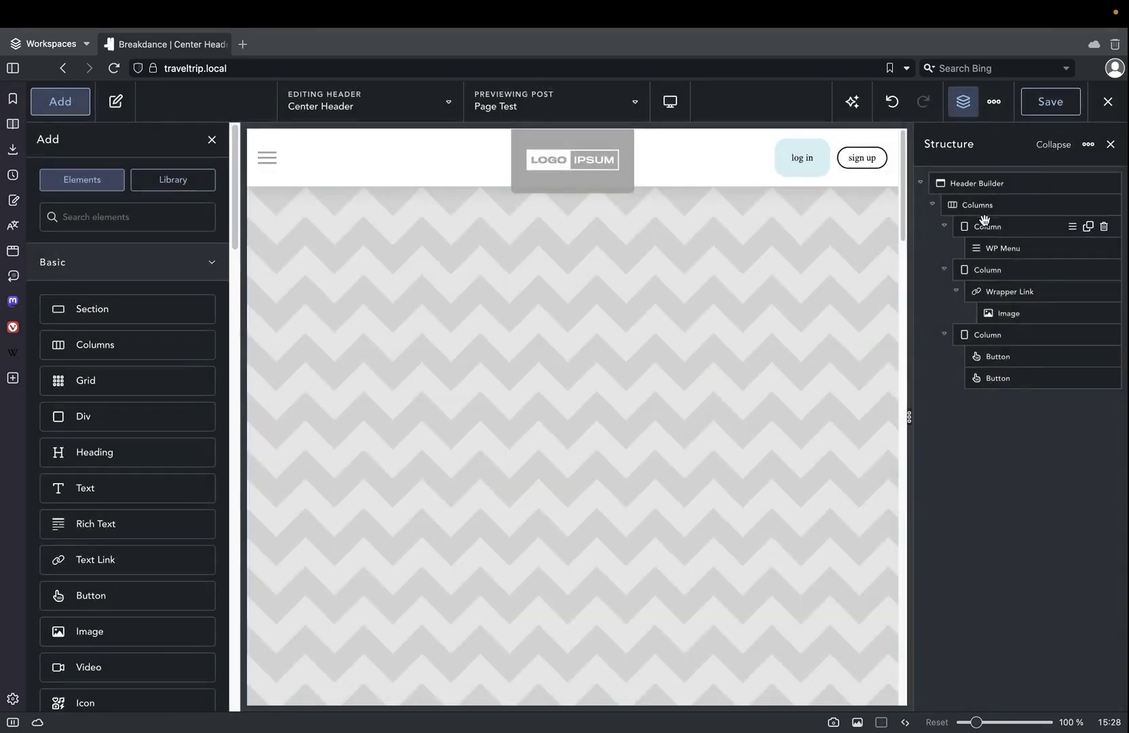
# Inspect the WP Menu, logo link, logo image, log in and sign up buttons, then select Columns.
pyautogui.click(986, 246)
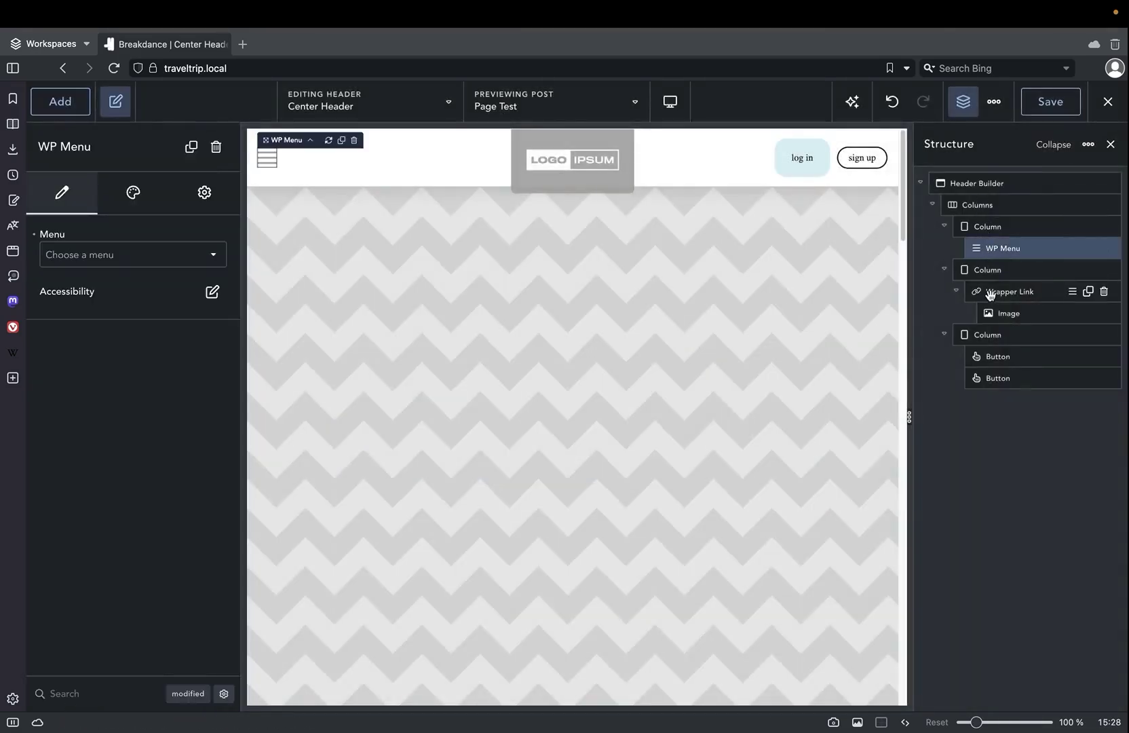
pyautogui.click(989, 294)
pyautogui.click(985, 313)
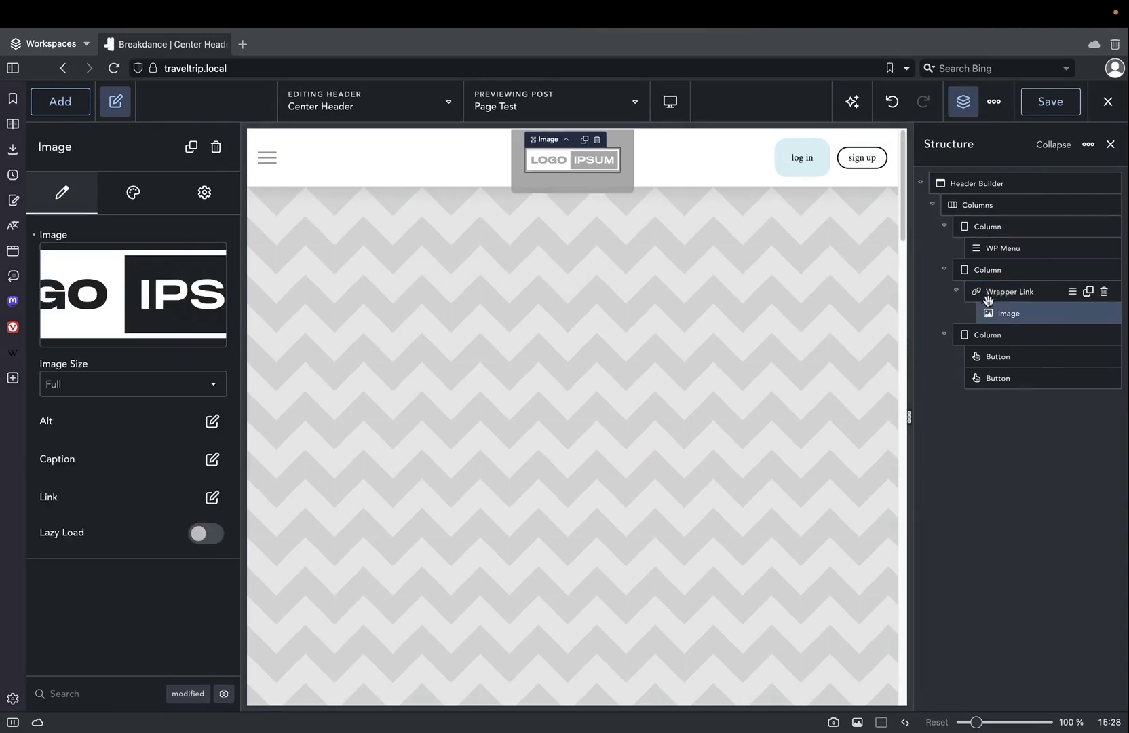
pyautogui.click(984, 356)
pyautogui.click(981, 378)
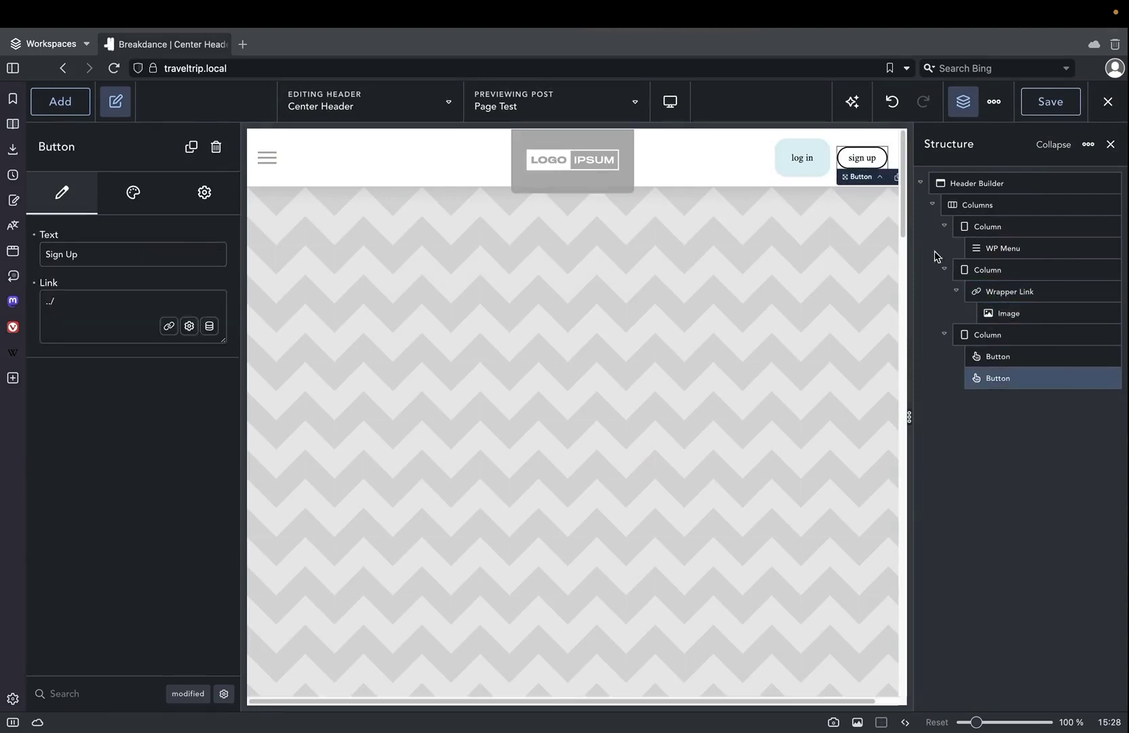
pyautogui.click(671, 163)
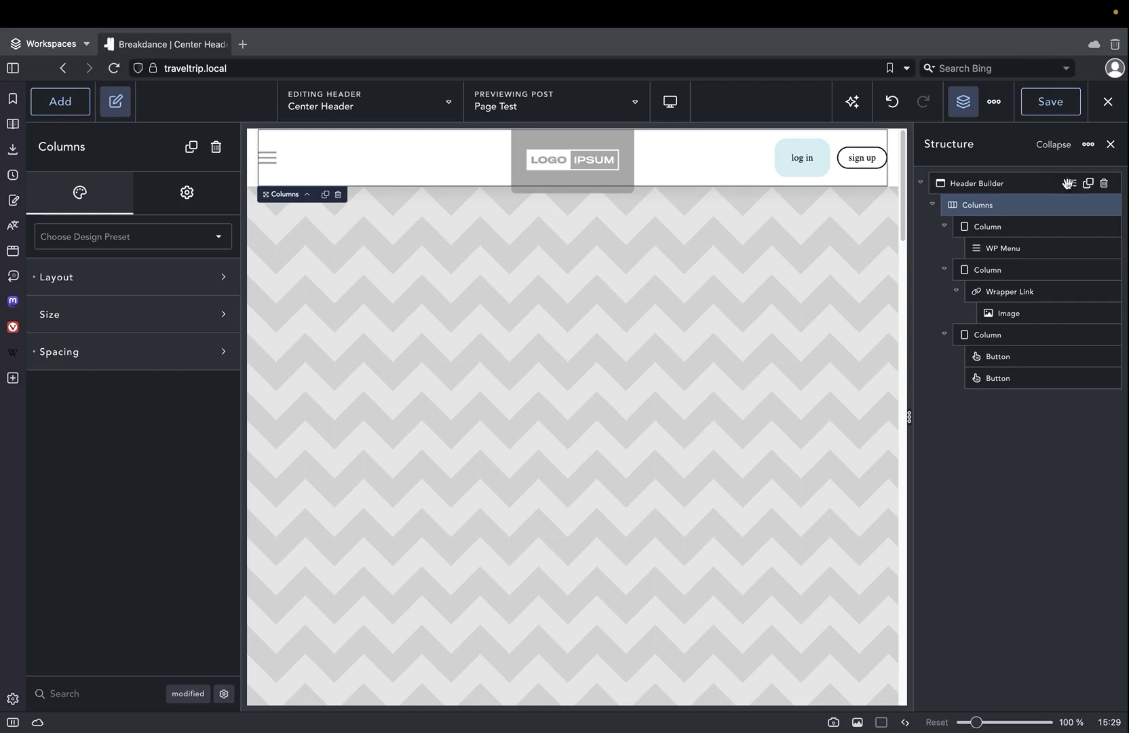
# Replace the imported header columns with a Menu Builder.
pyautogui.click(1105, 184)
pyautogui.click(60, 101)
pyautogui.write('head')
pyautogui.hotkey('ctrl', 'z')
pyautogui.write('menu')
pyautogui.click(82, 271)
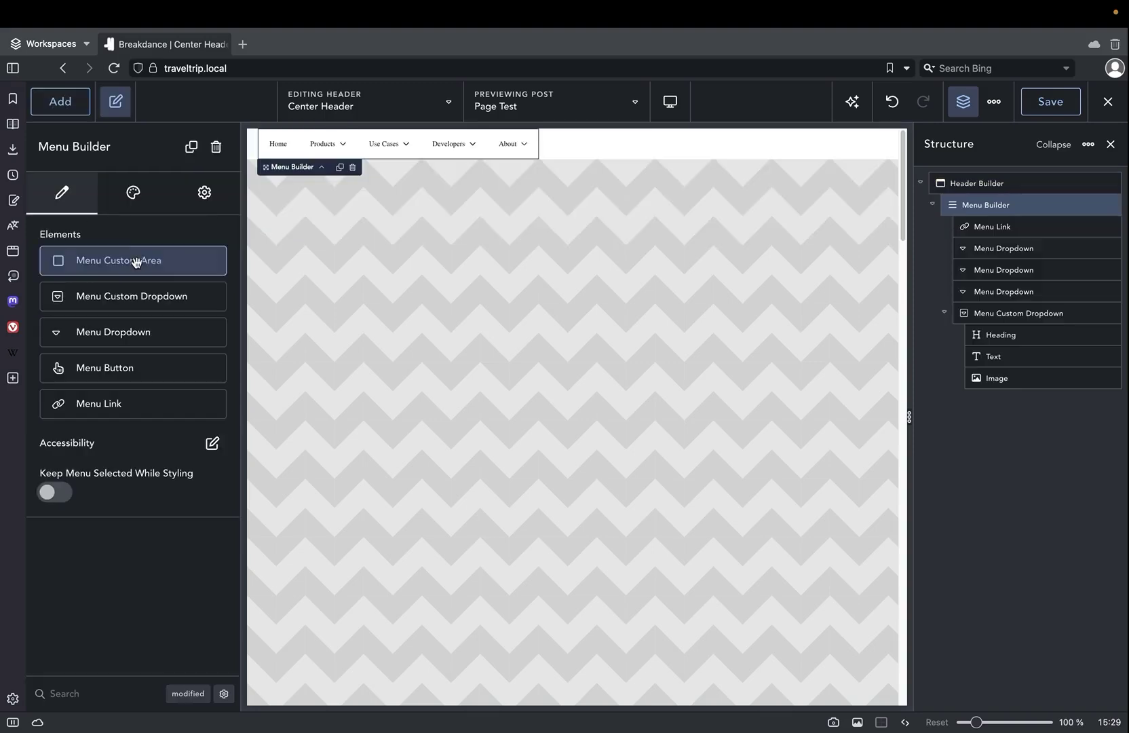
# Add a Menu Custom Area and a Menu Button to the menu.
pyautogui.click(134, 259)
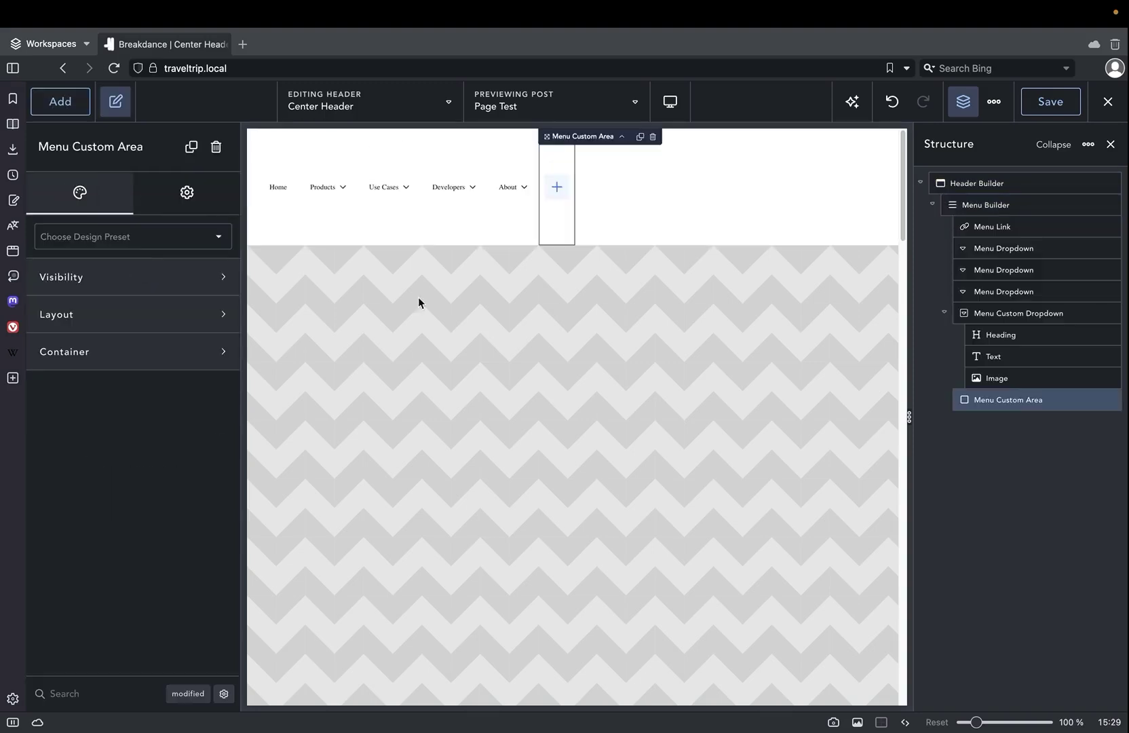
pyautogui.click(972, 205)
pyautogui.click(102, 370)
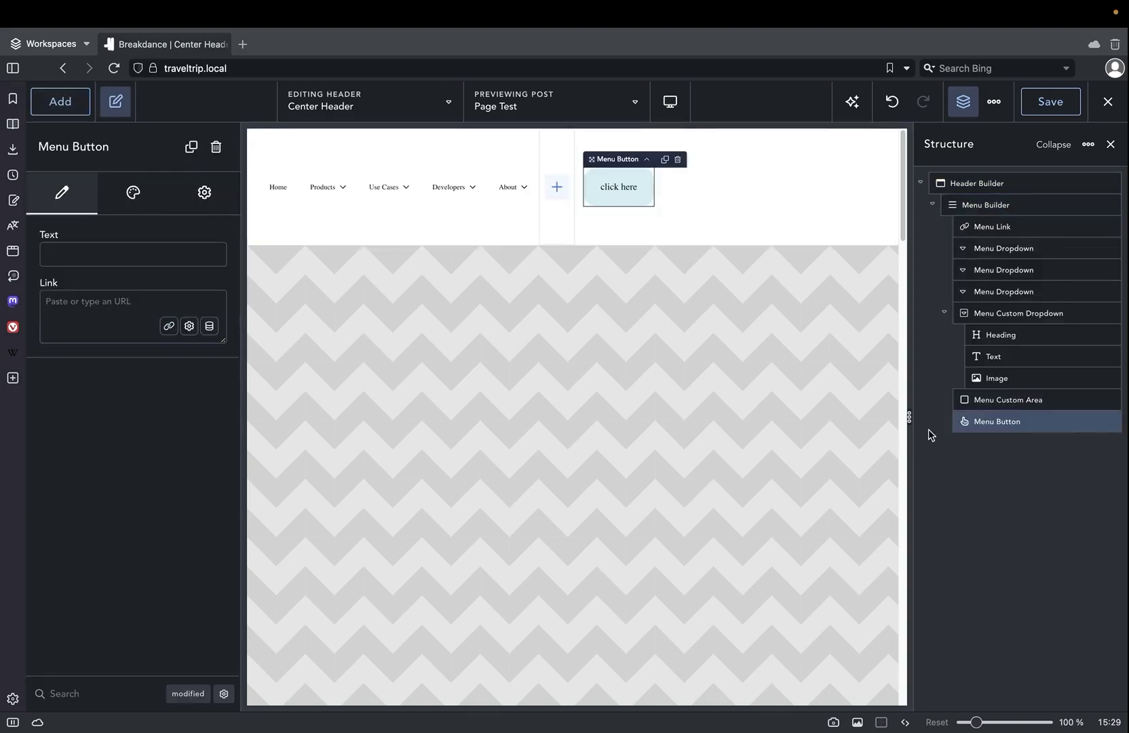
# Move the custom area between Use Cases and Developers, then select it to add content.
pyautogui.click(986, 401)
pyautogui.moveTo(986, 400); pyautogui.dragTo(1010, 273)
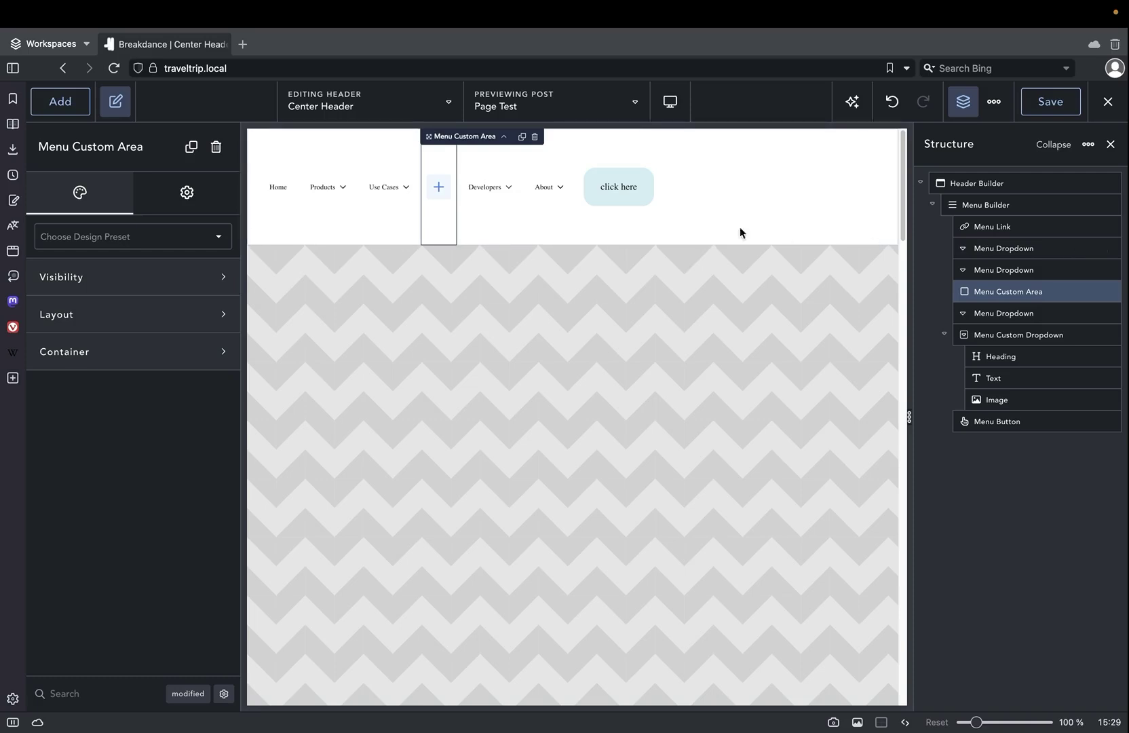
pyautogui.click(373, 192)
pyautogui.click(437, 204)
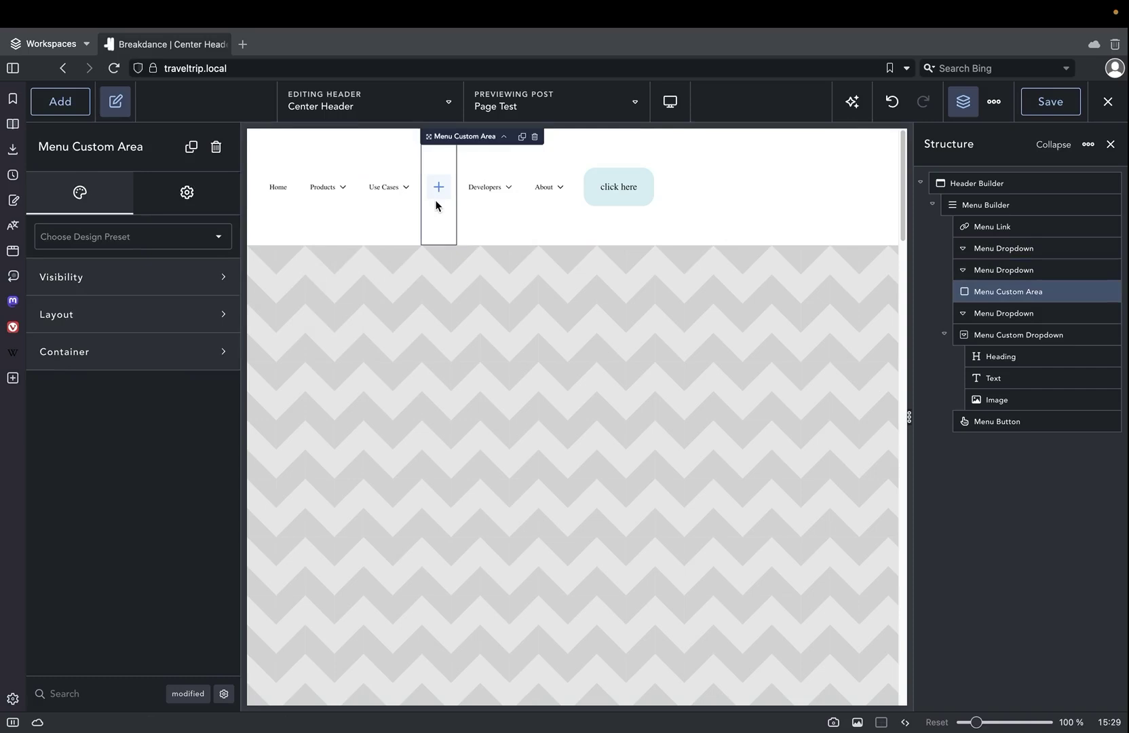
pyautogui.click(440, 194)
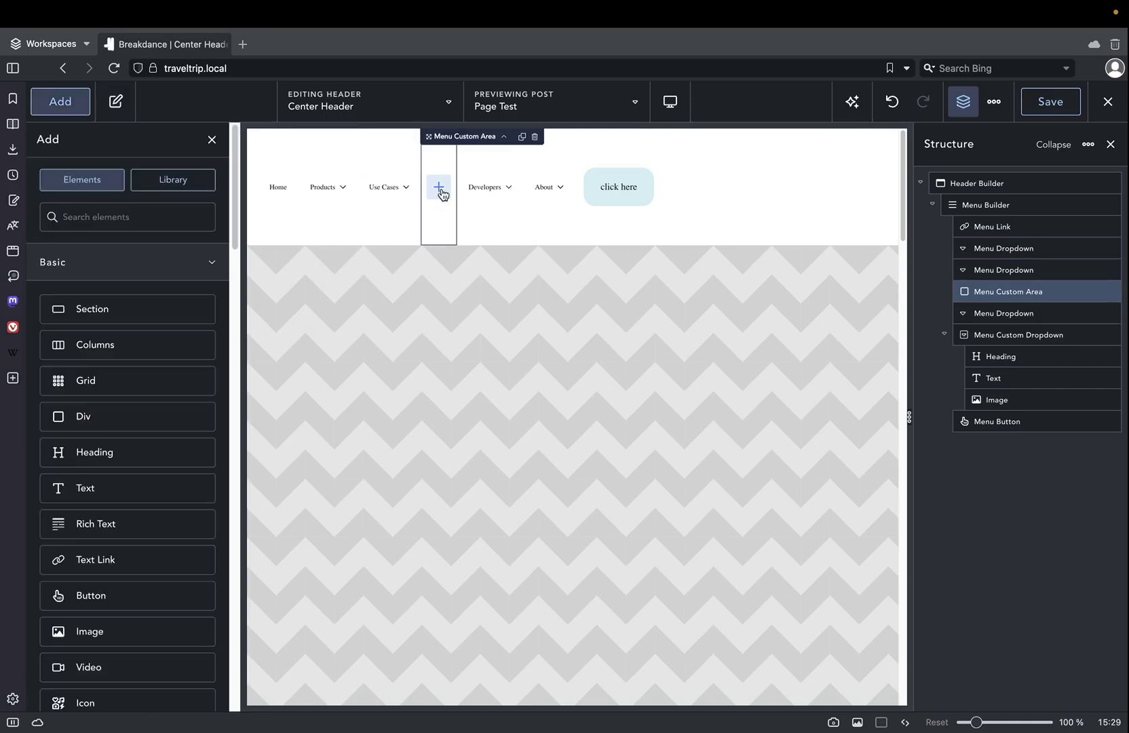
# Add a Wrapper Link in the custom area with an Image inside it.
pyautogui.write('wrapp')
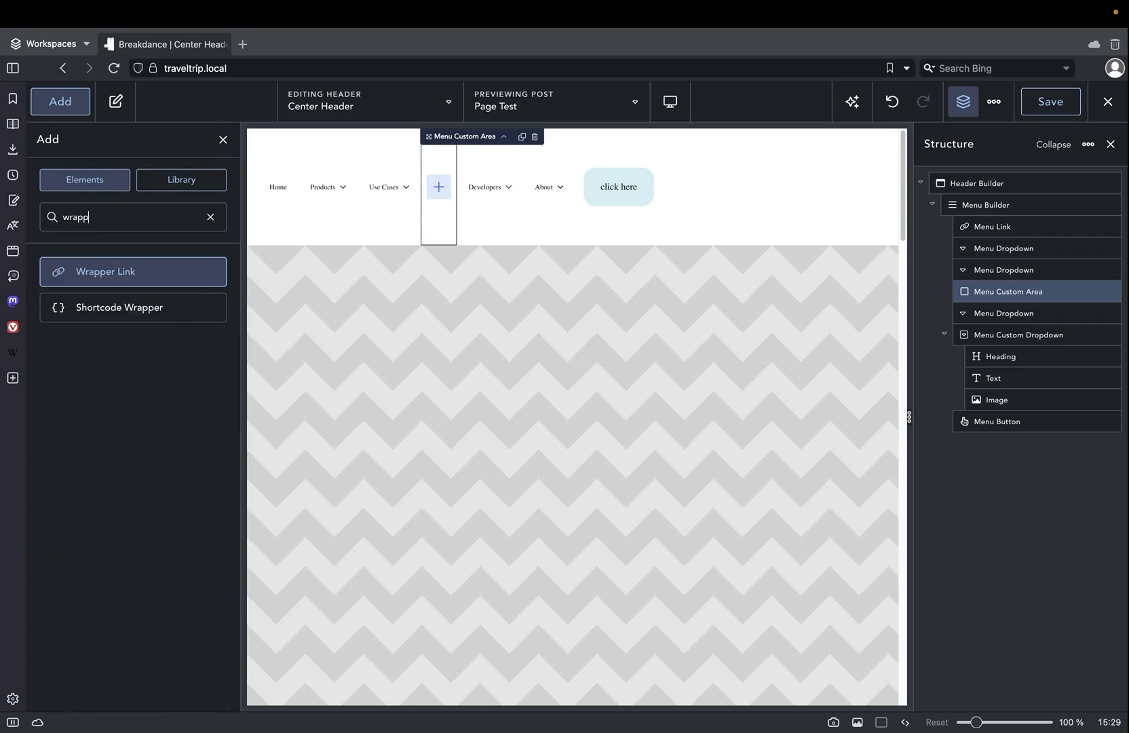
pyautogui.click(204, 271)
pyautogui.click(72, 106)
pyautogui.write('imag')
pyautogui.press('Return')
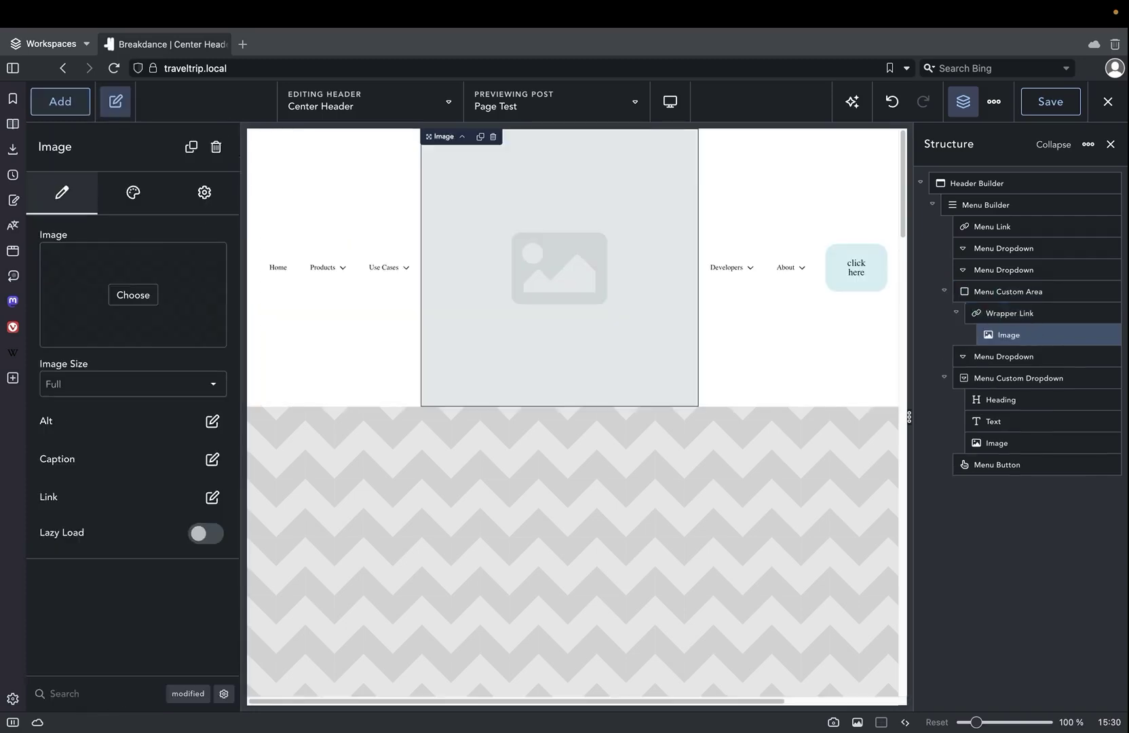
# Set the image to the /traveltrip.com logo and the wrapper link to '/'.
pyautogui.click(129, 293)
pyautogui.scroll(-15, 690, 443)
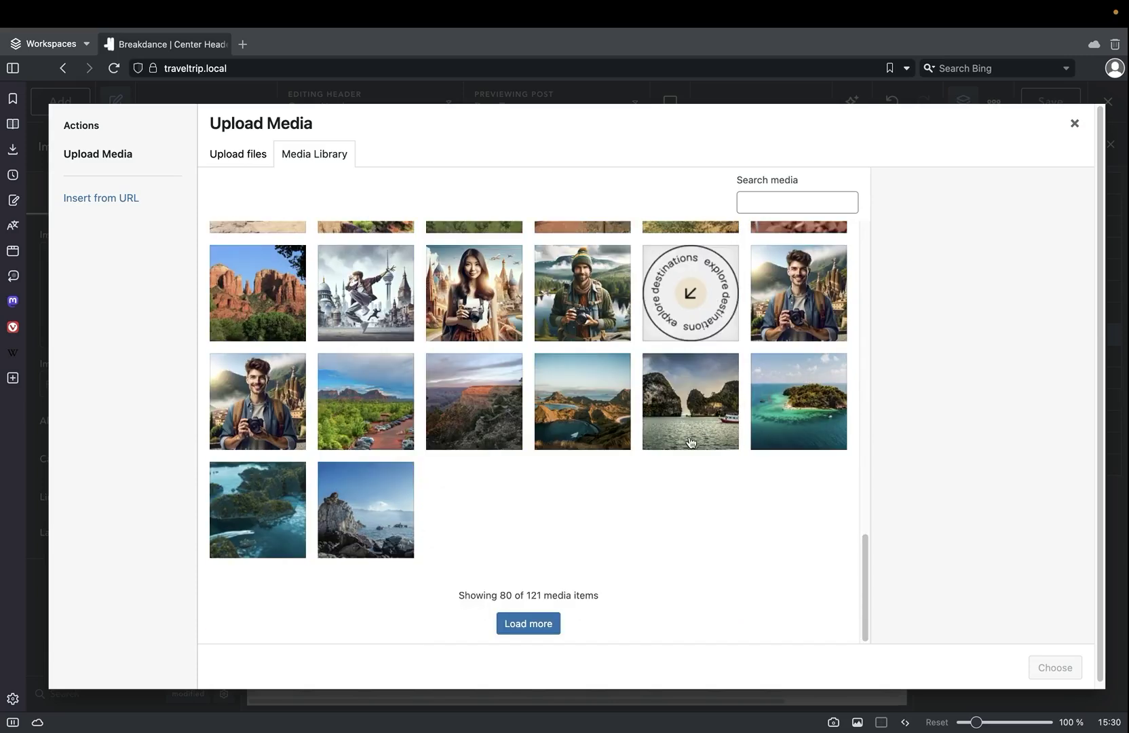
pyautogui.click(545, 630)
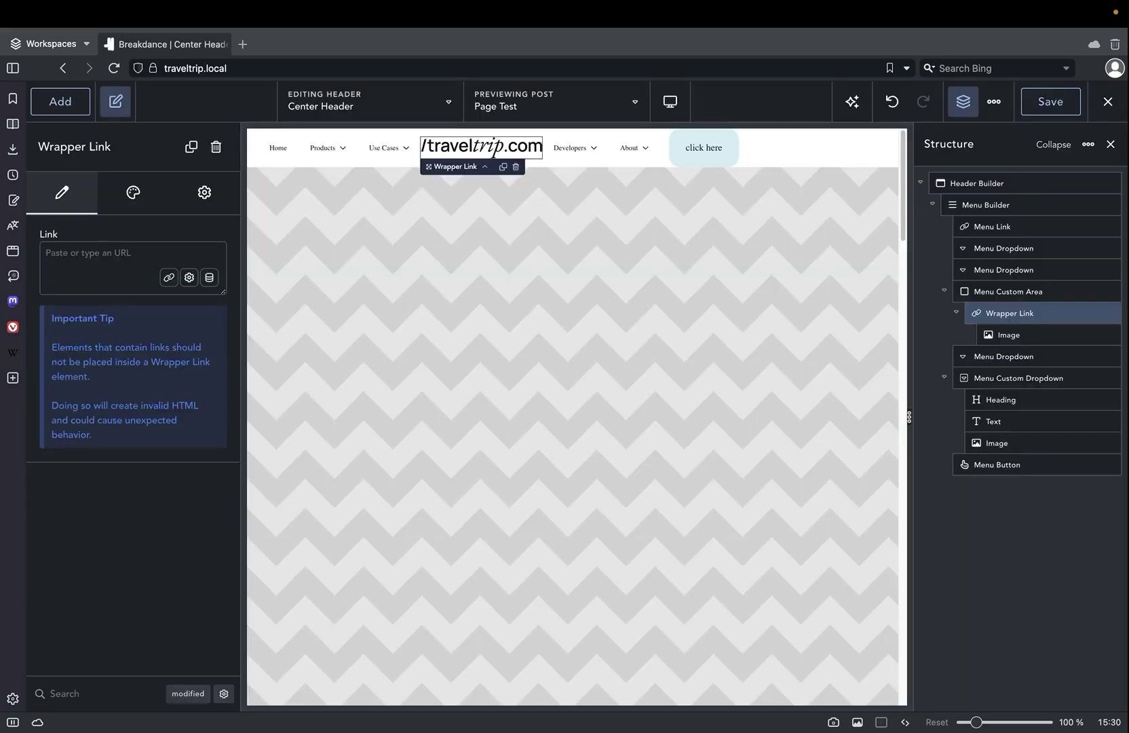
pyautogui.write('/')
# Give the Menu Builder custom CSS width:100%.
pyautogui.click(1000, 205)
pyautogui.click(204, 192)
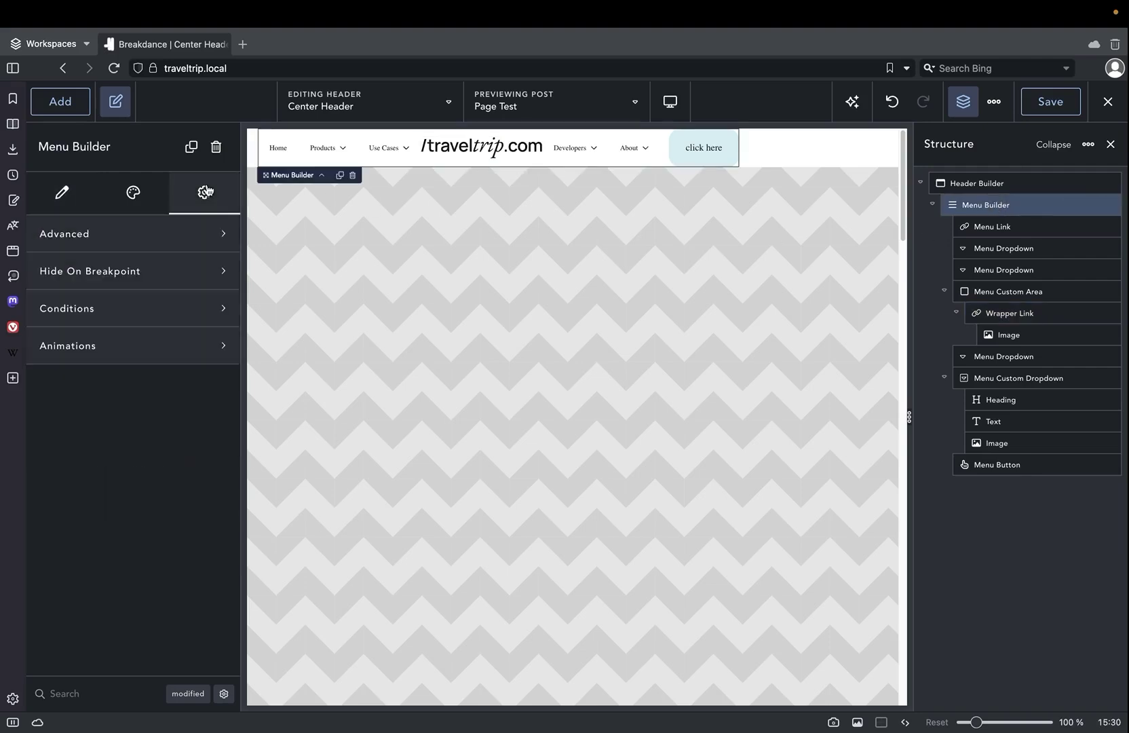
pyautogui.click(126, 230)
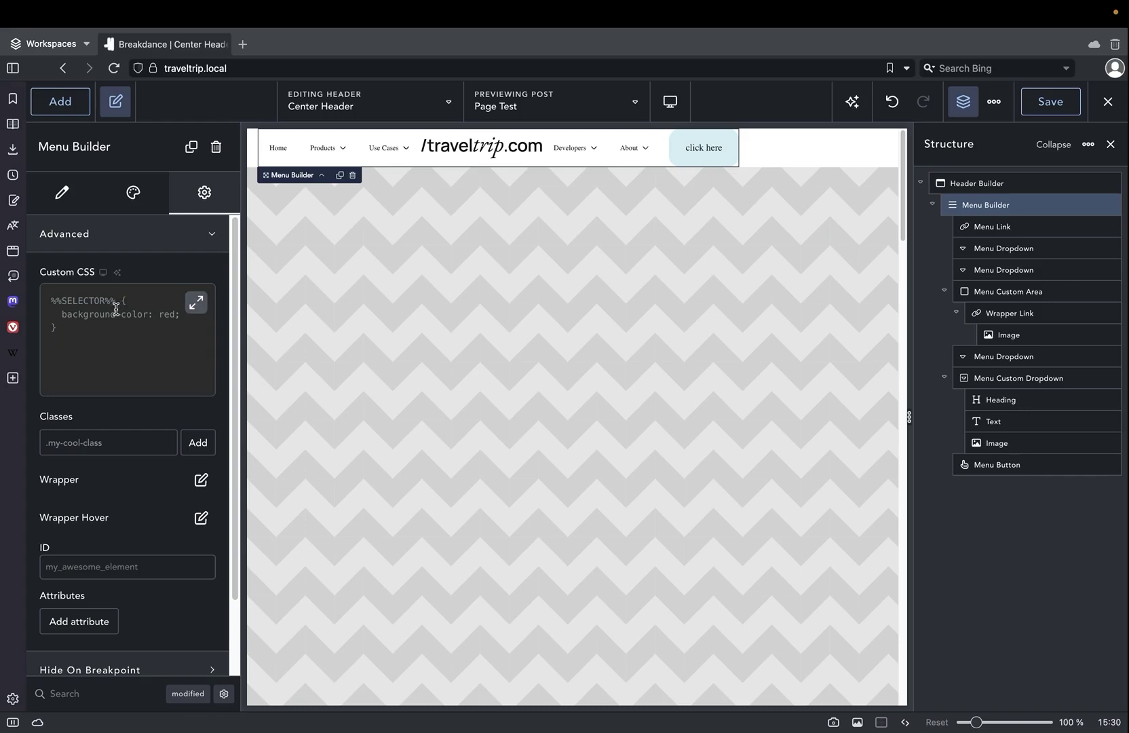
pyautogui.click(72, 317)
pyautogui.write('width:100%;')
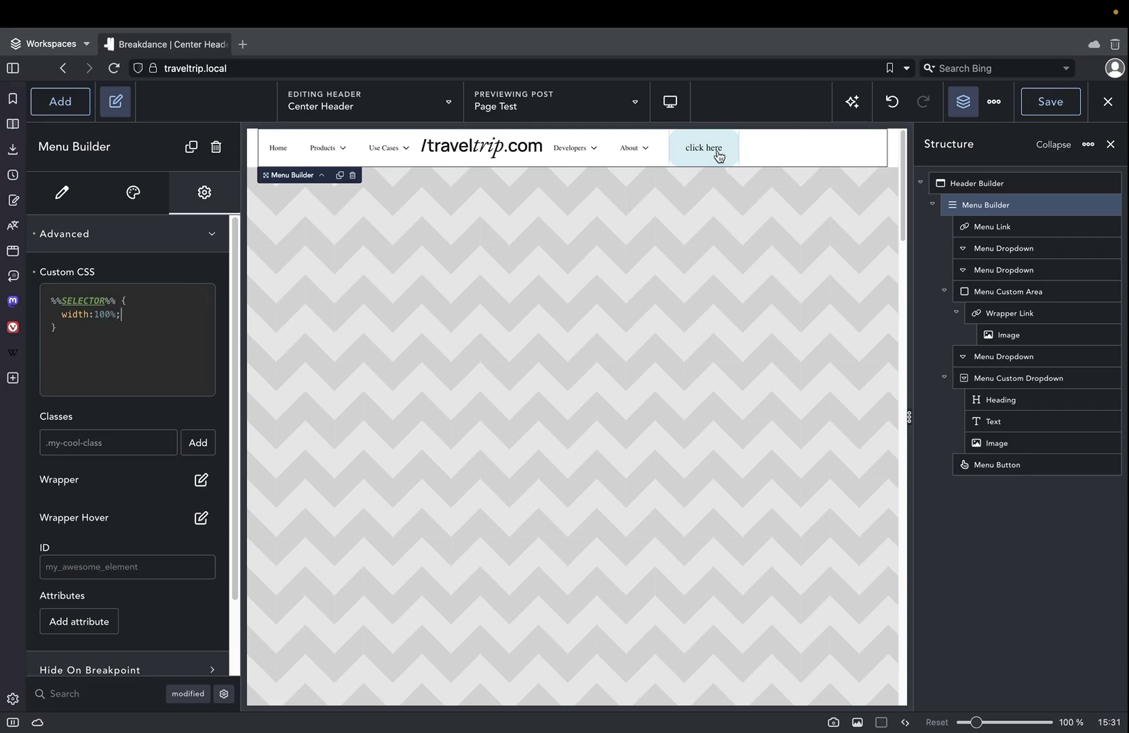
# Add a .breakdance-menu-list rule with width:100% and justify-content:space-between.
pyautogui.click(111, 327)
pyautogui.press('Return')
pyautogui.press('Return')
pyautogui.write('%%SELE')
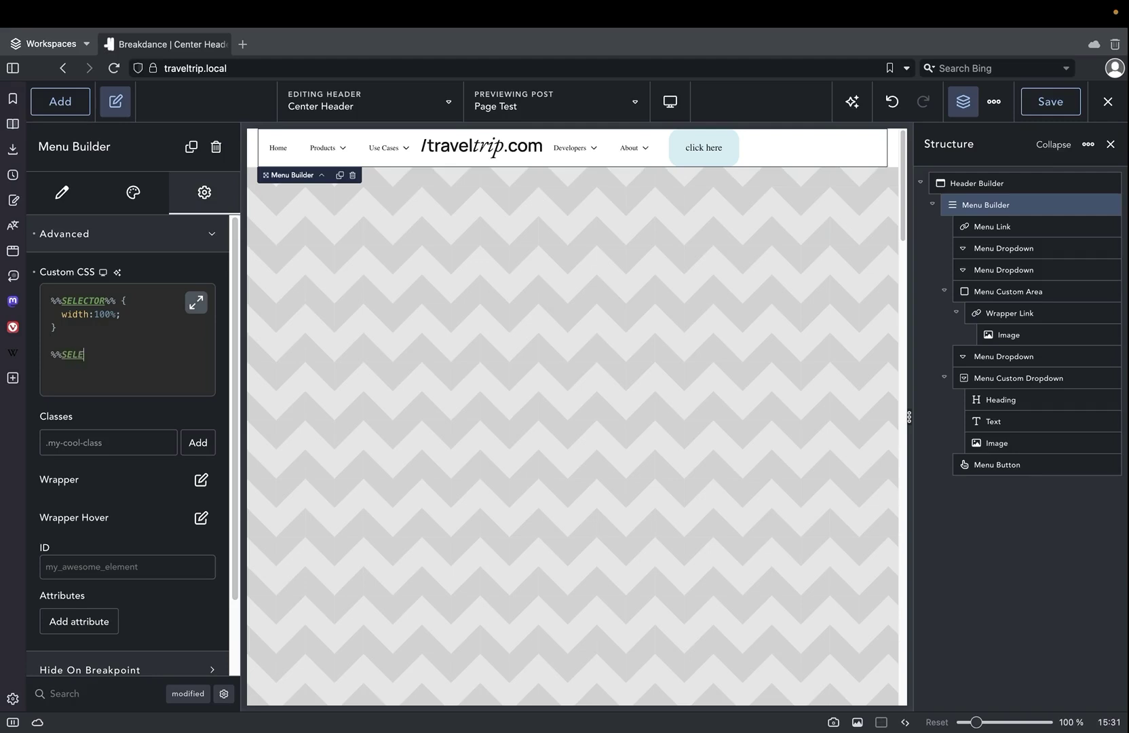
pyautogui.write('CTOR%% .breakdance-menu-list {')
pyautogui.press('Return')
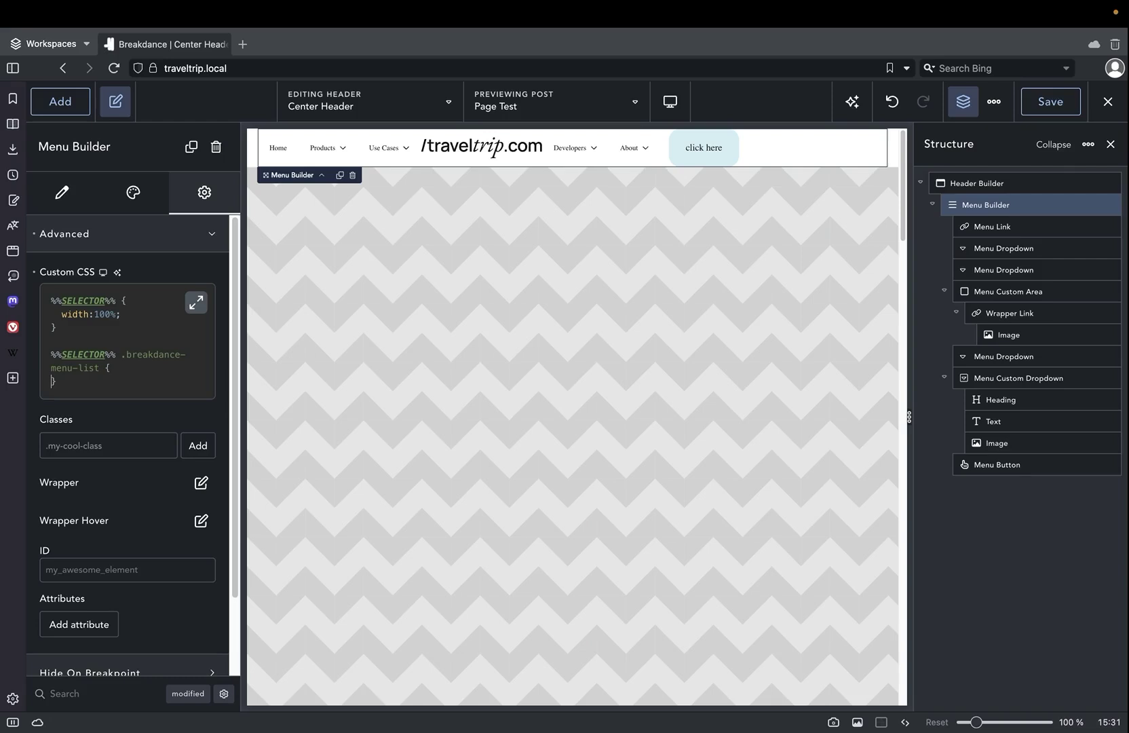
pyautogui.press('Return')
pyautogui.write('width:100%;')
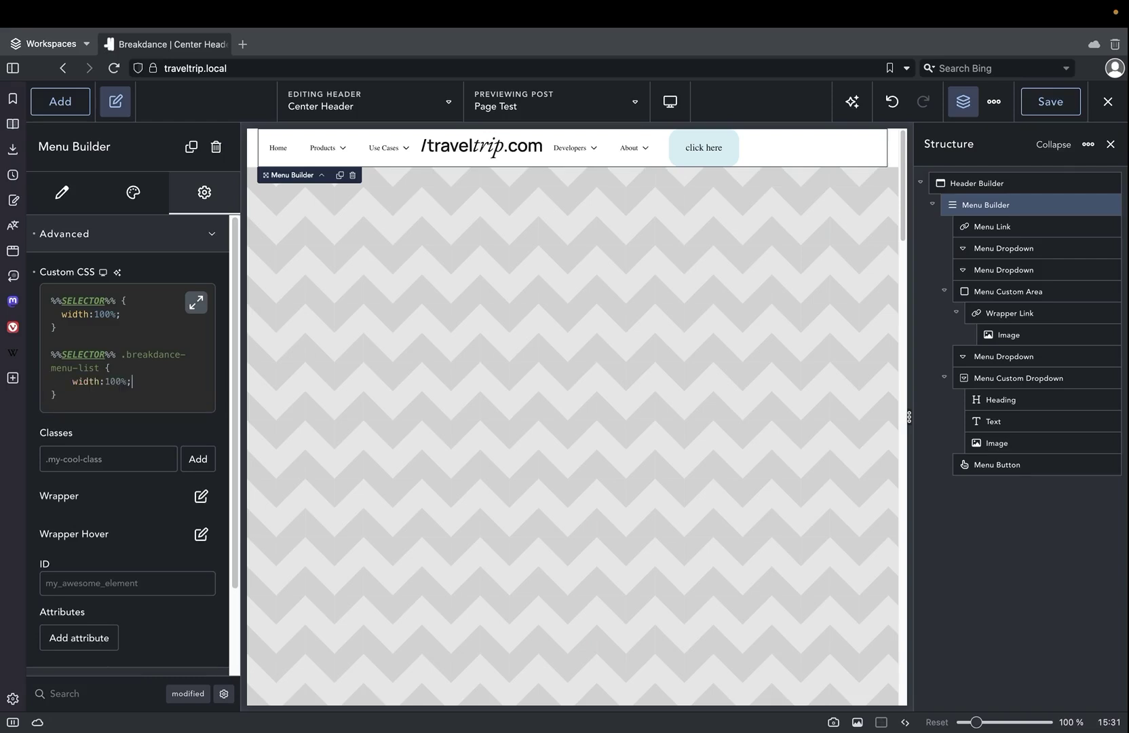
pyautogui.press('Return')
pyautogui.write('justify-content:space-between;')
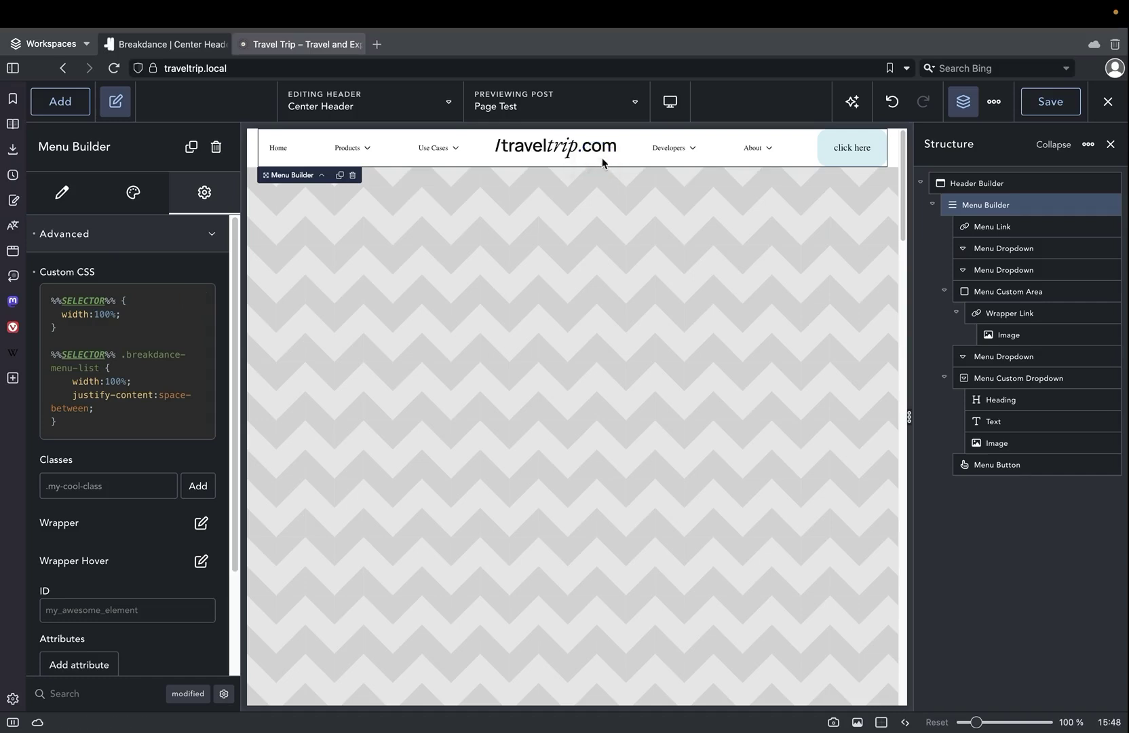
# Preview the Menu Builder at Tablet Landscape with the mobile menu expanded, then select the custom area.
pyautogui.click(603, 155)
pyautogui.click(616, 158)
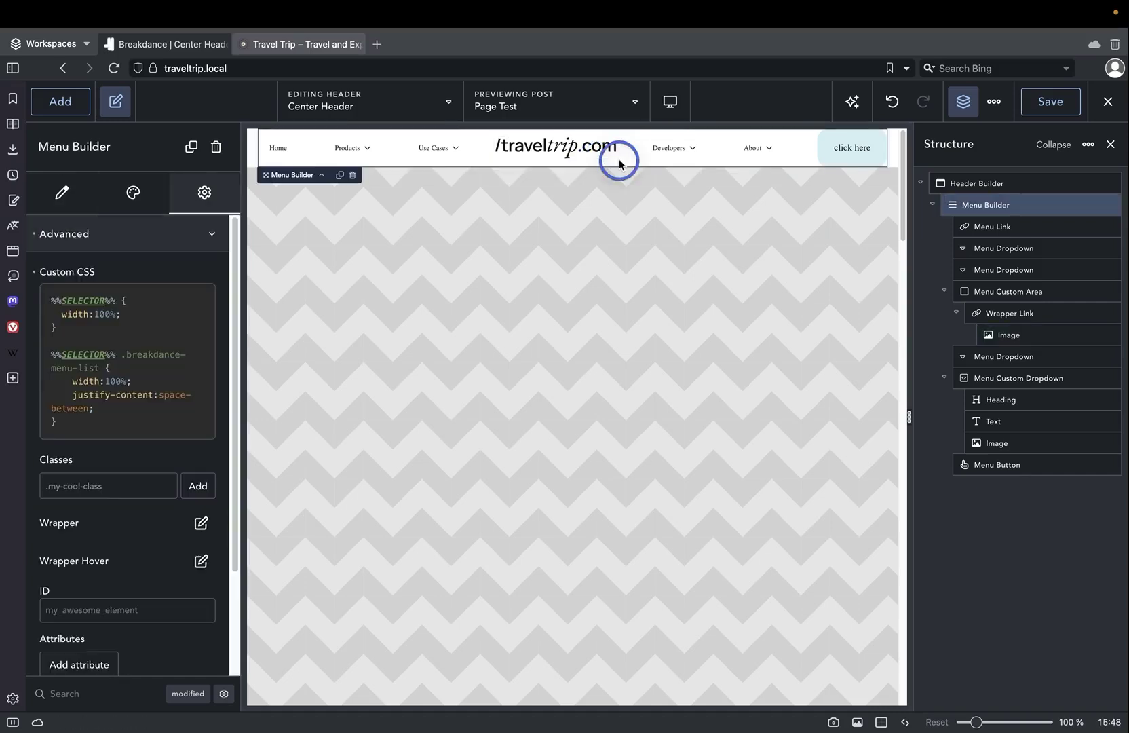
pyautogui.click(678, 112)
pyautogui.click(706, 184)
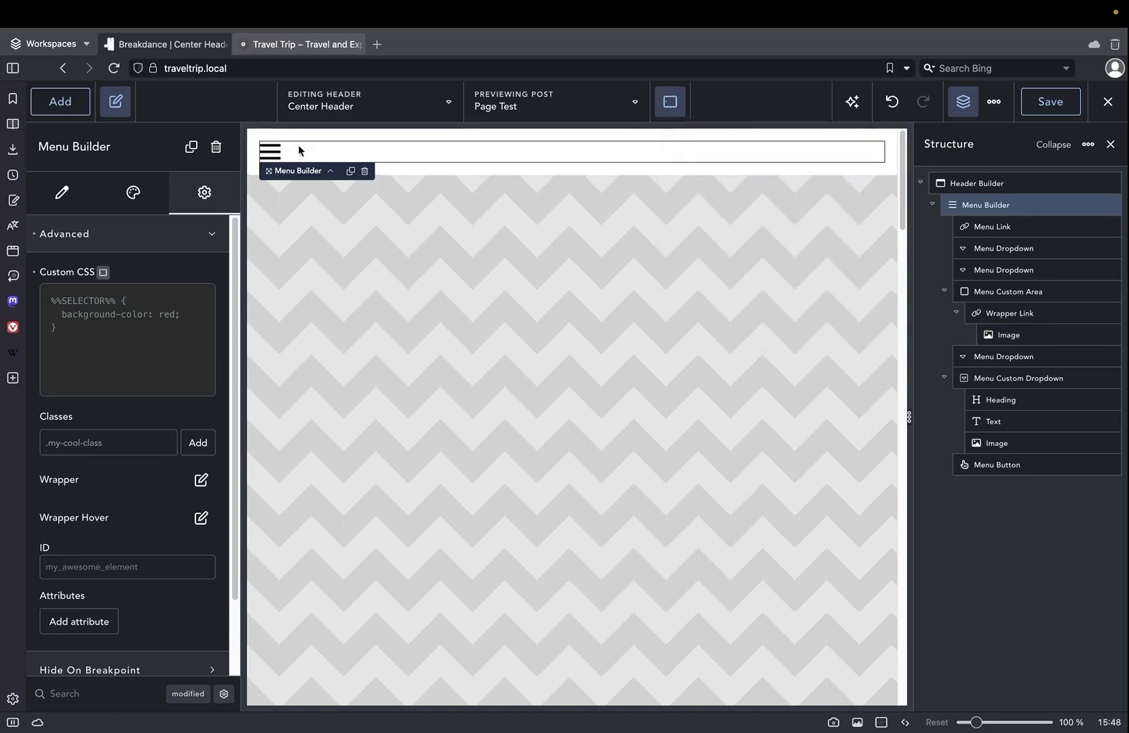
pyautogui.click(269, 151)
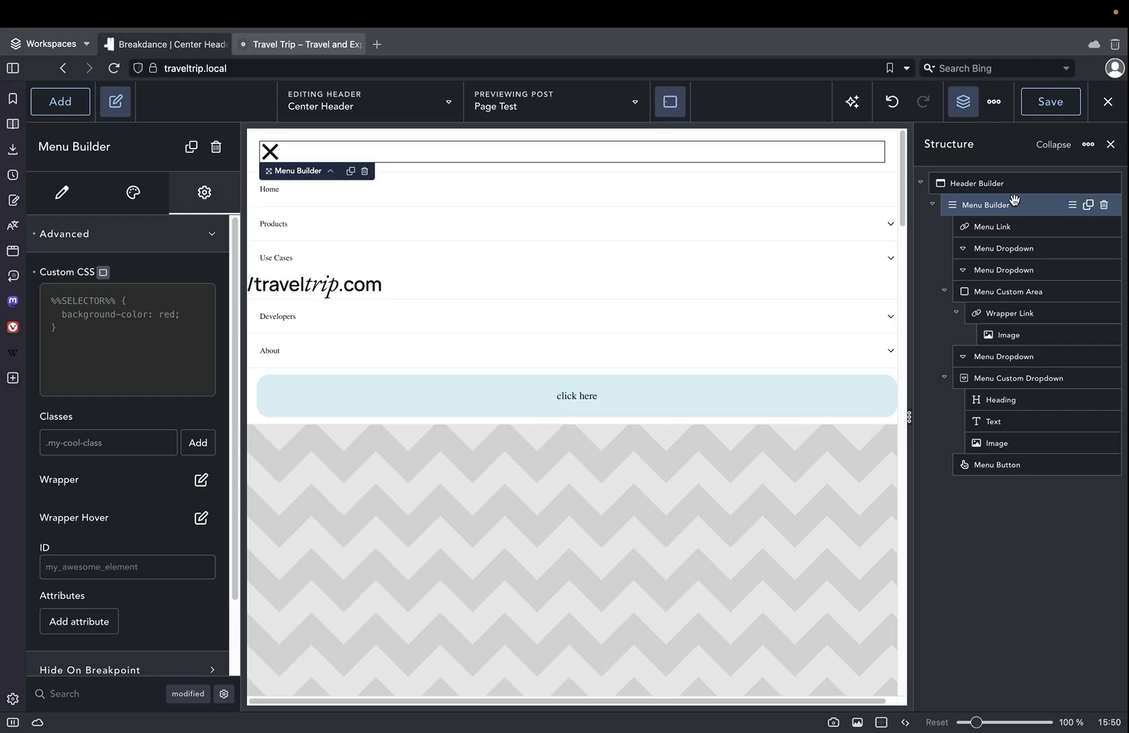
pyautogui.click(1015, 293)
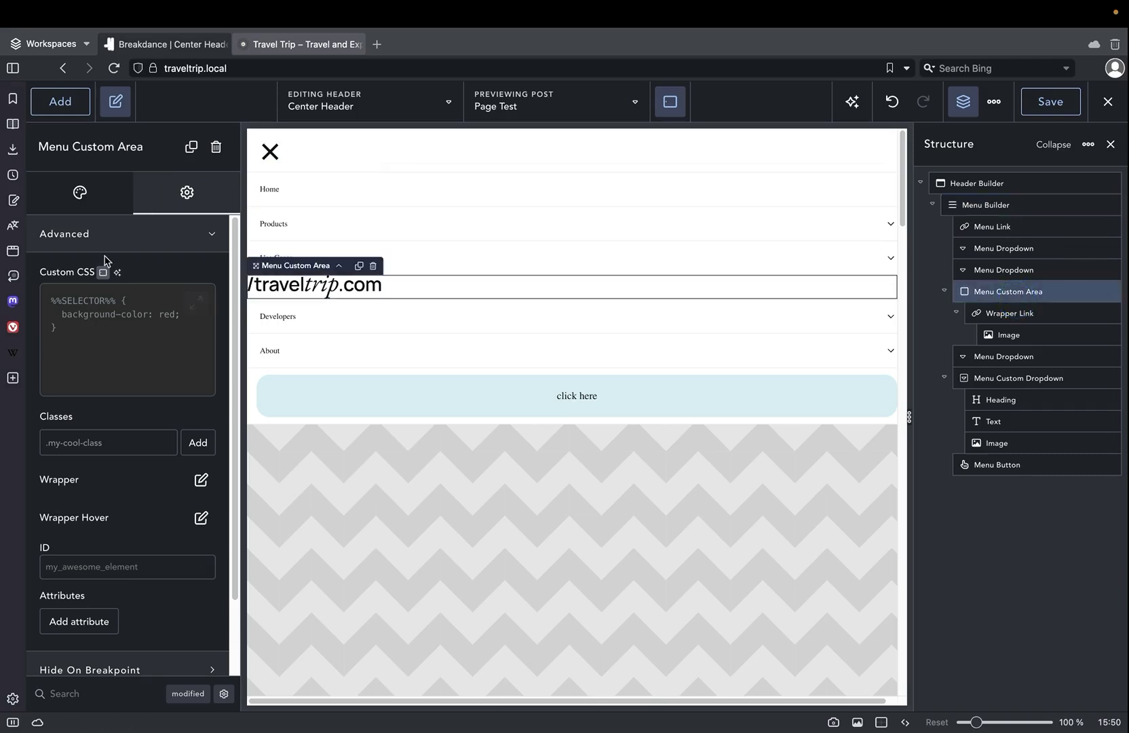
# Add order:-1 and align-items:center to the custom area's CSS, then collapse the mobile menu.
pyautogui.click(110, 317)
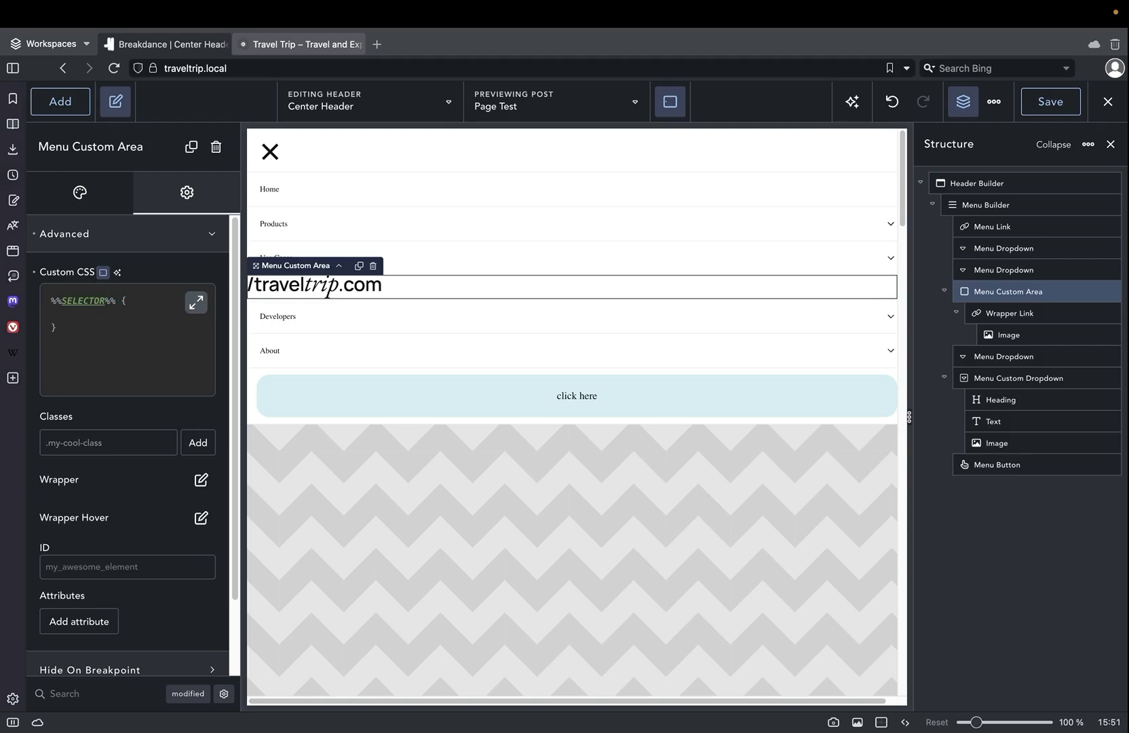
pyautogui.write('order:-1;')
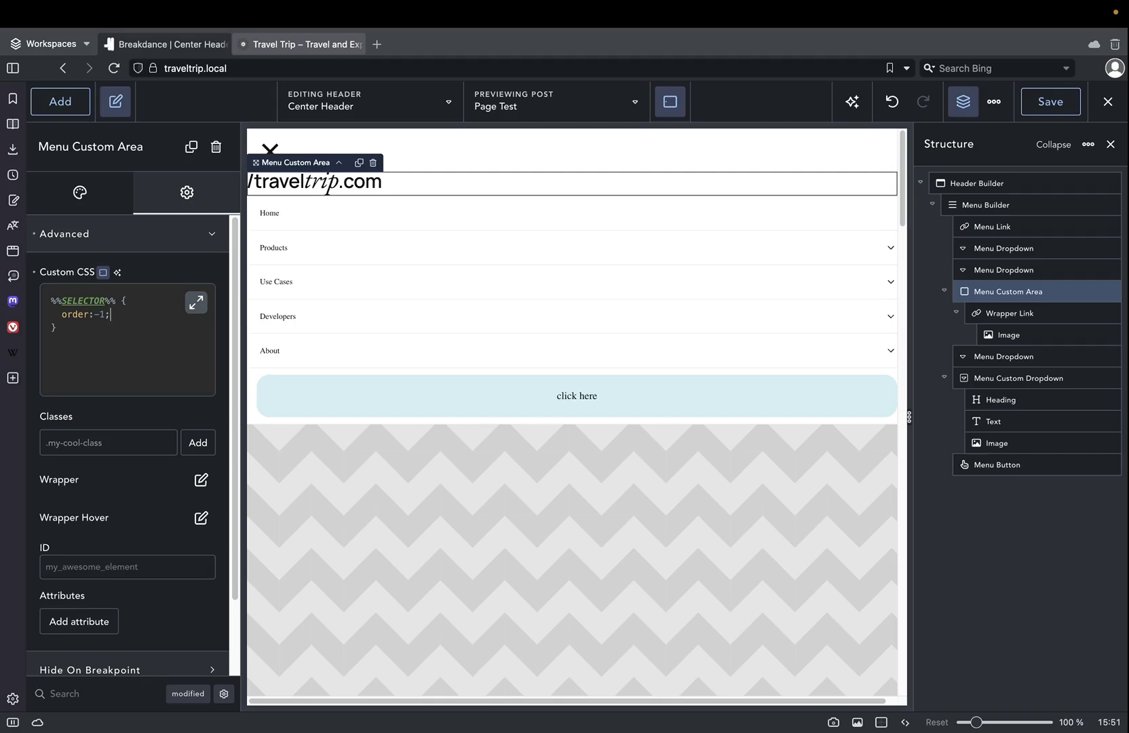
pyautogui.click(110, 320)
pyautogui.click(116, 317)
pyautogui.press('Return')
pyautogui.write('align-items:center;')
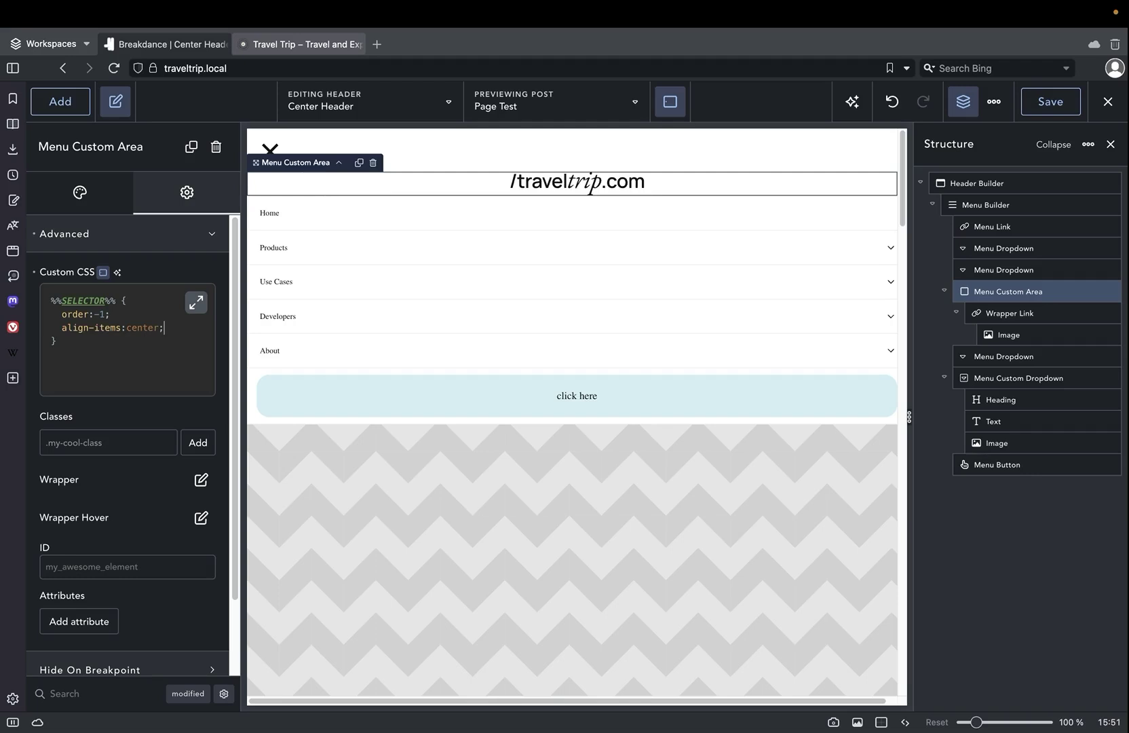
pyautogui.click(270, 150)
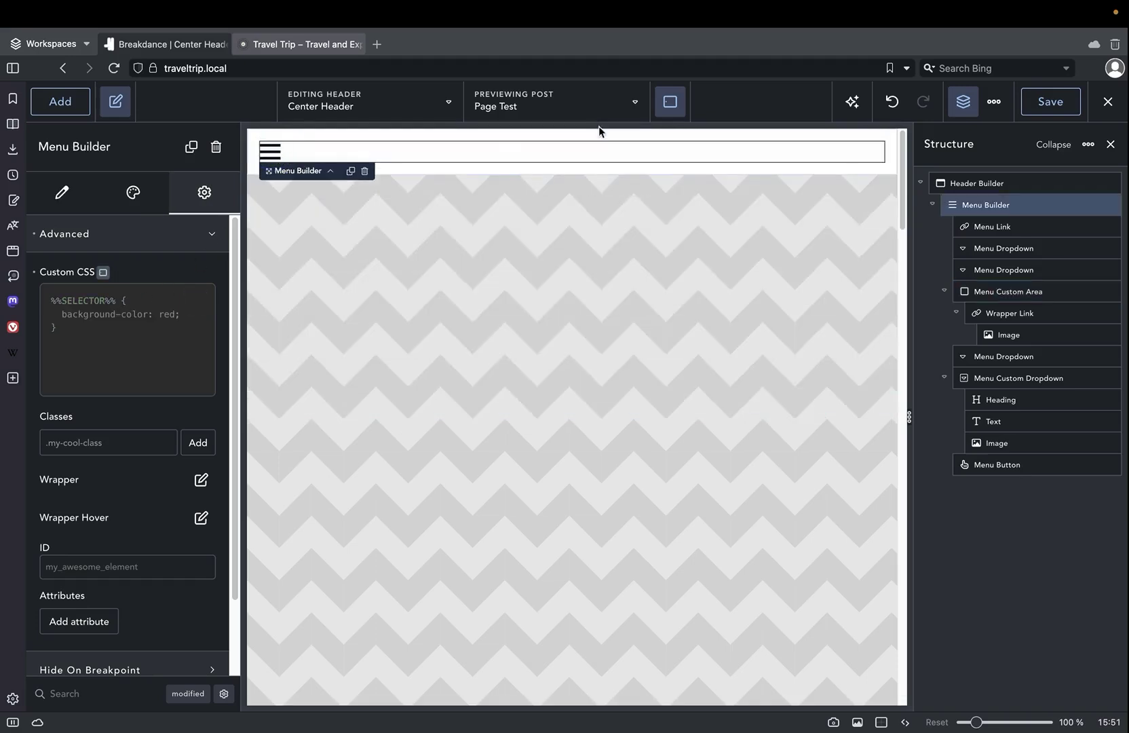
pyautogui.click(671, 101)
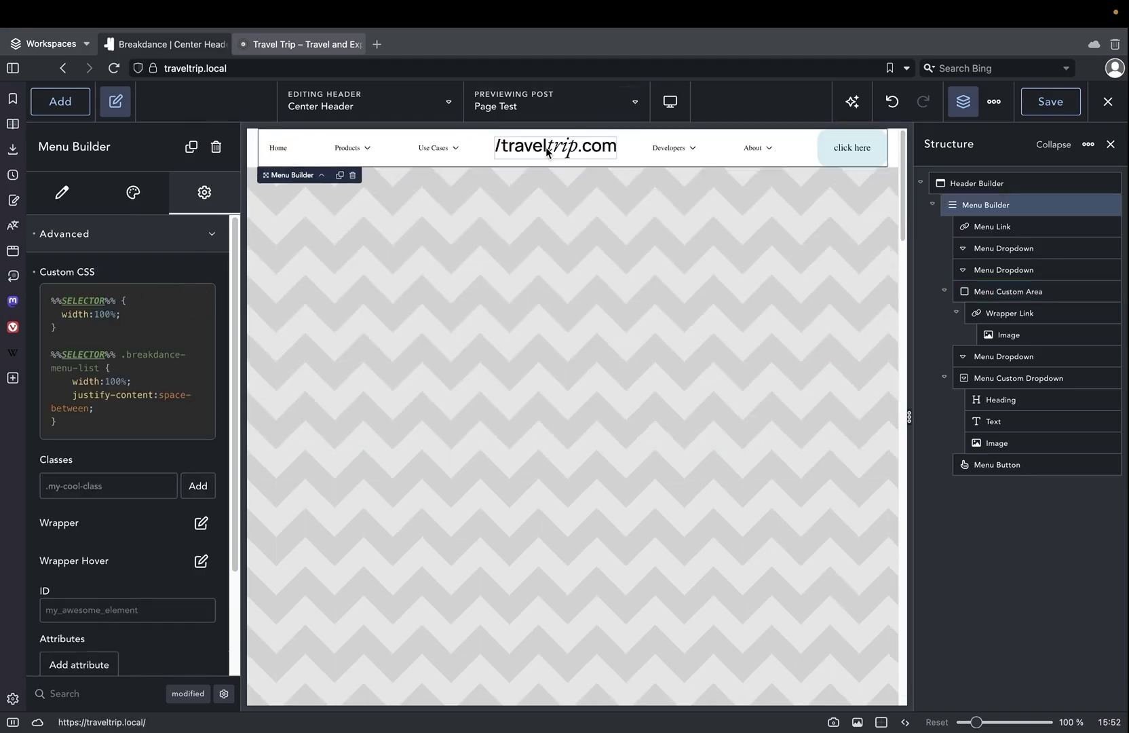
pyautogui.click(549, 152)
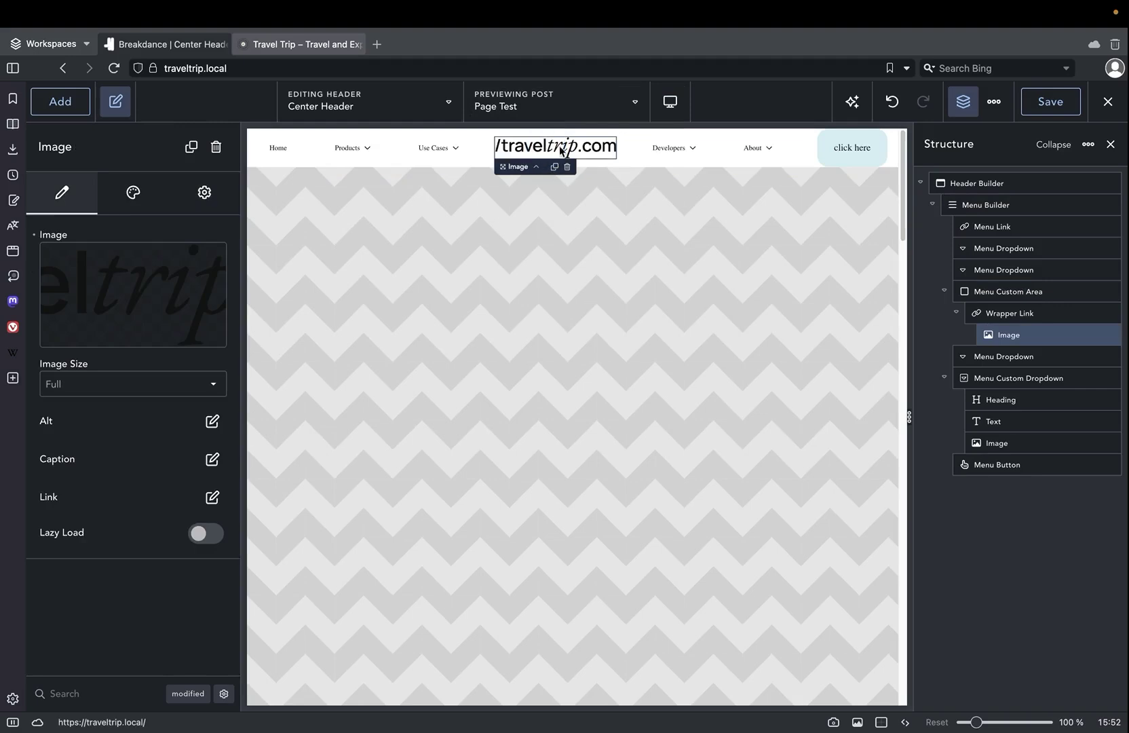
pyautogui.click(671, 102)
pyautogui.click(719, 234)
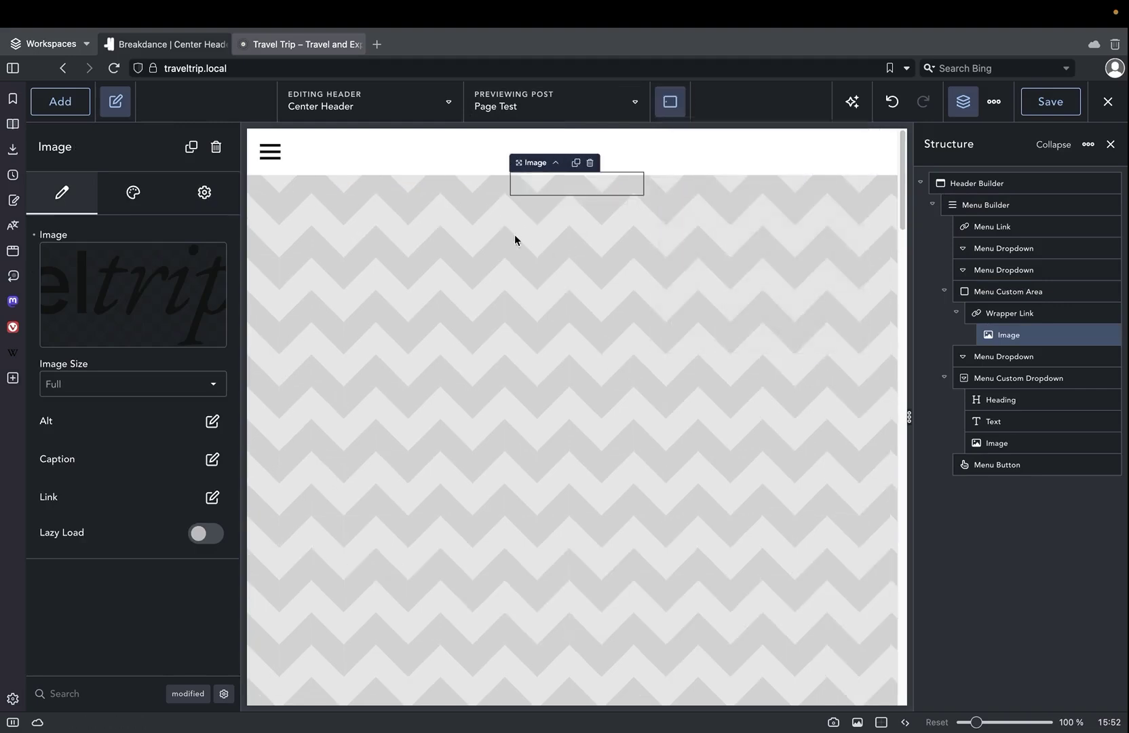
pyautogui.click(271, 152)
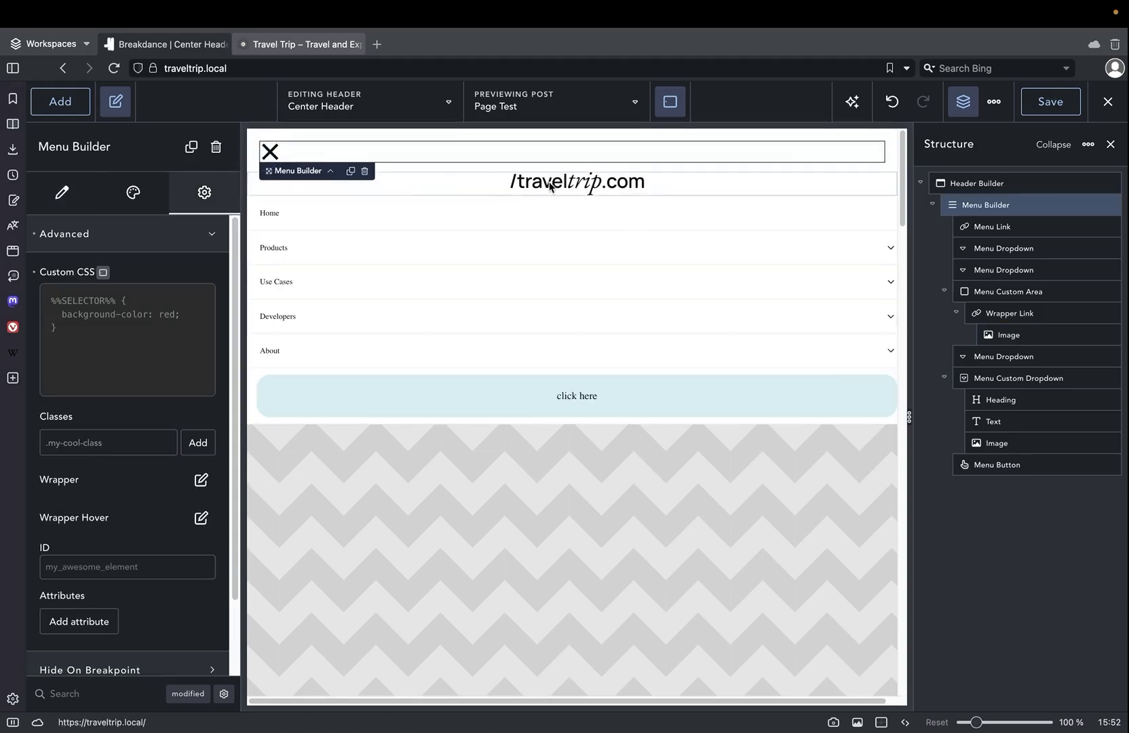
pyautogui.click(599, 185)
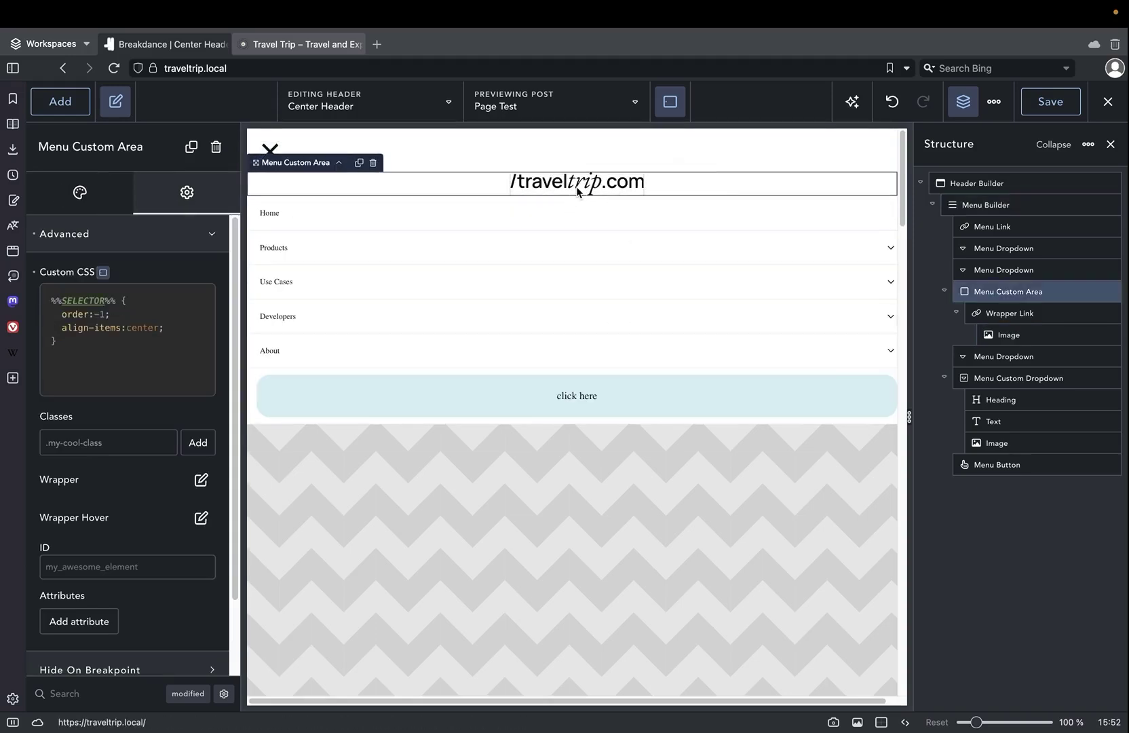